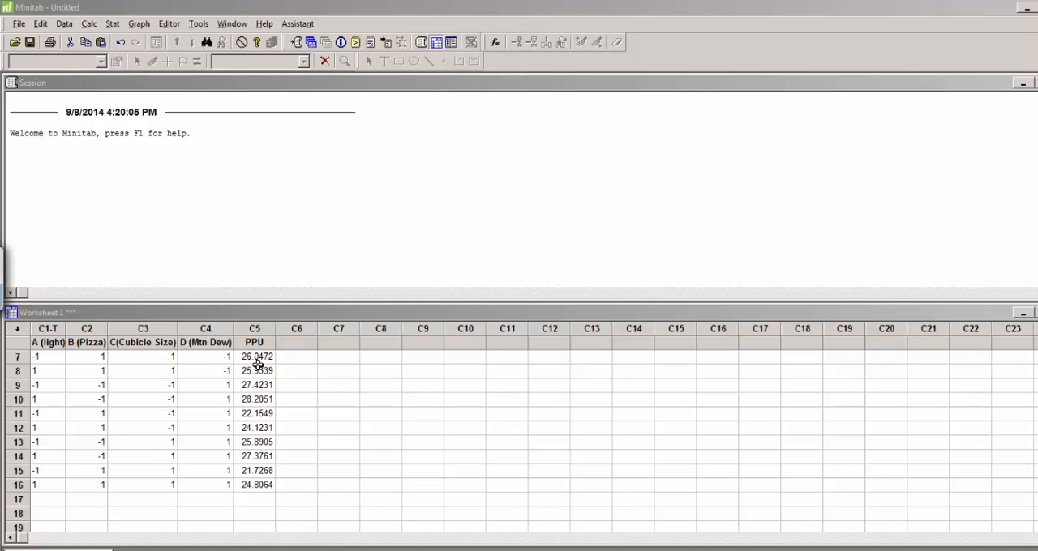
Step: Examine the four factor columns in the worksheet: A (light), B (Pizza), C(Cubicle Size) and D (Mtn Dew)
click(507, 499)
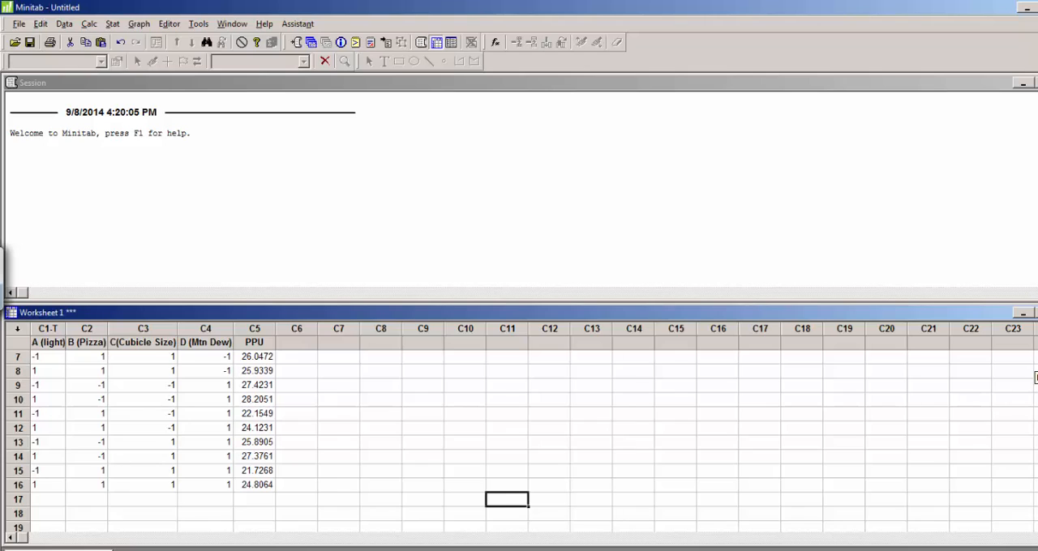
scroll(775, 466, up, 2)
click(49, 344)
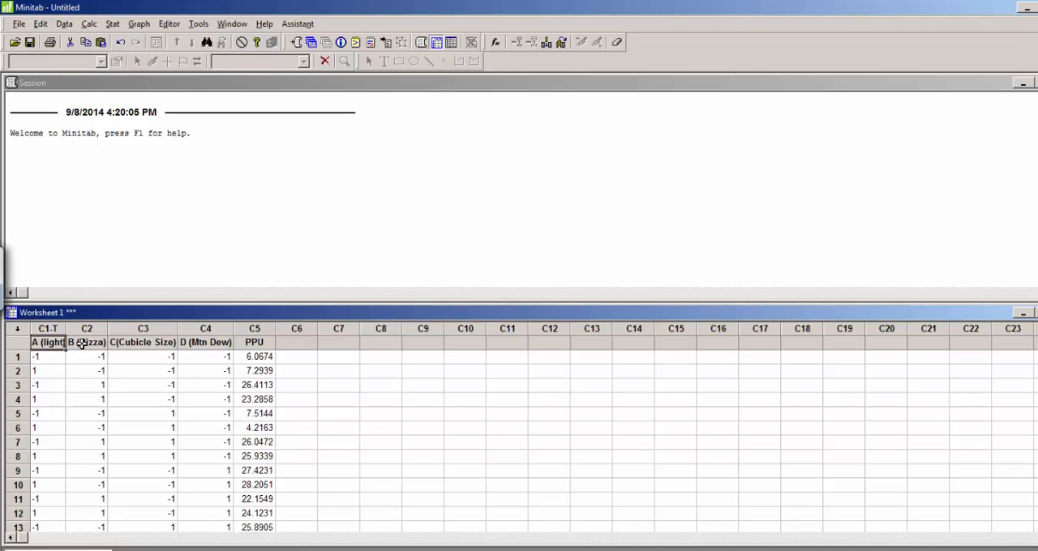
click(80, 344)
click(135, 344)
click(205, 342)
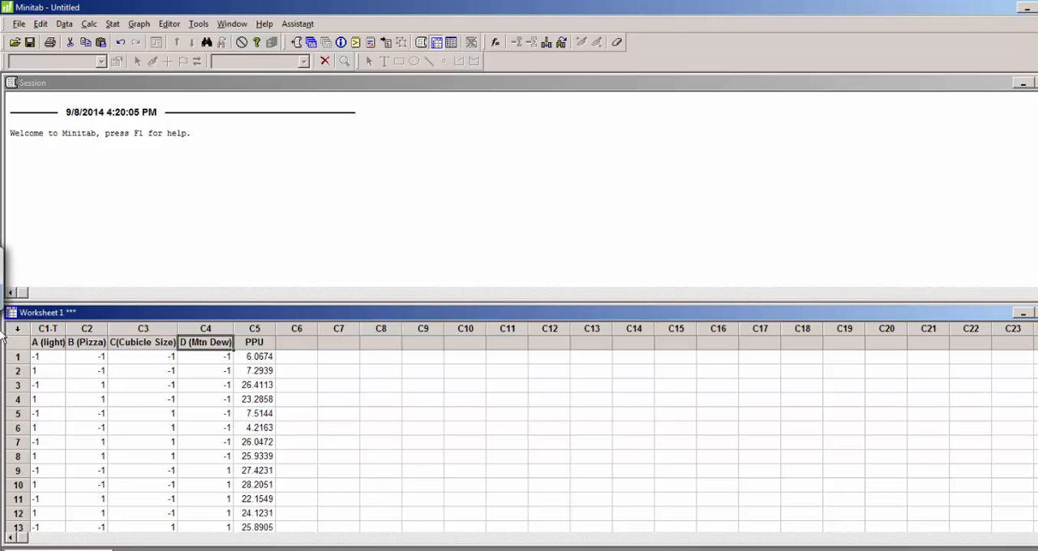
click(48, 342)
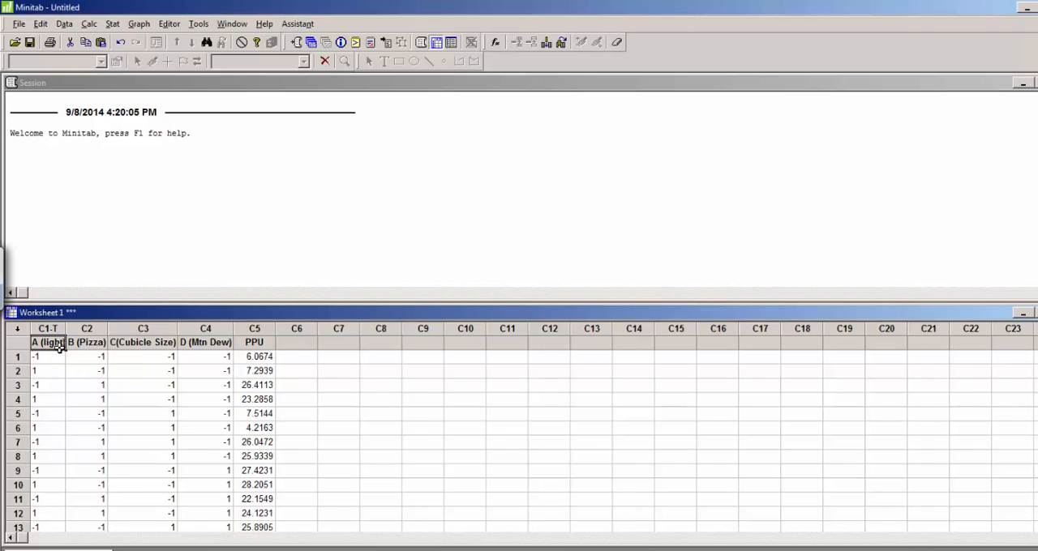
click(91, 354)
click(93, 344)
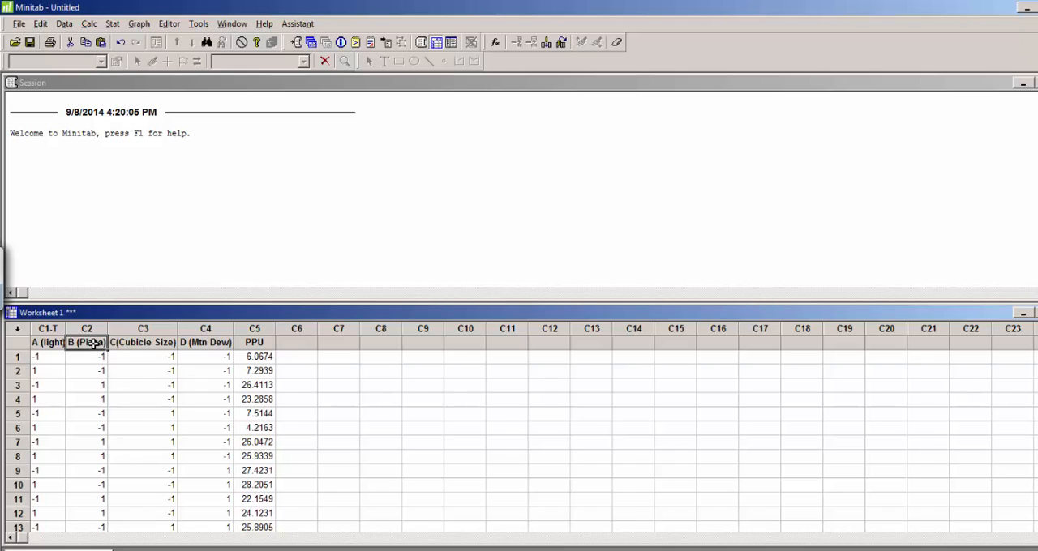
click(169, 343)
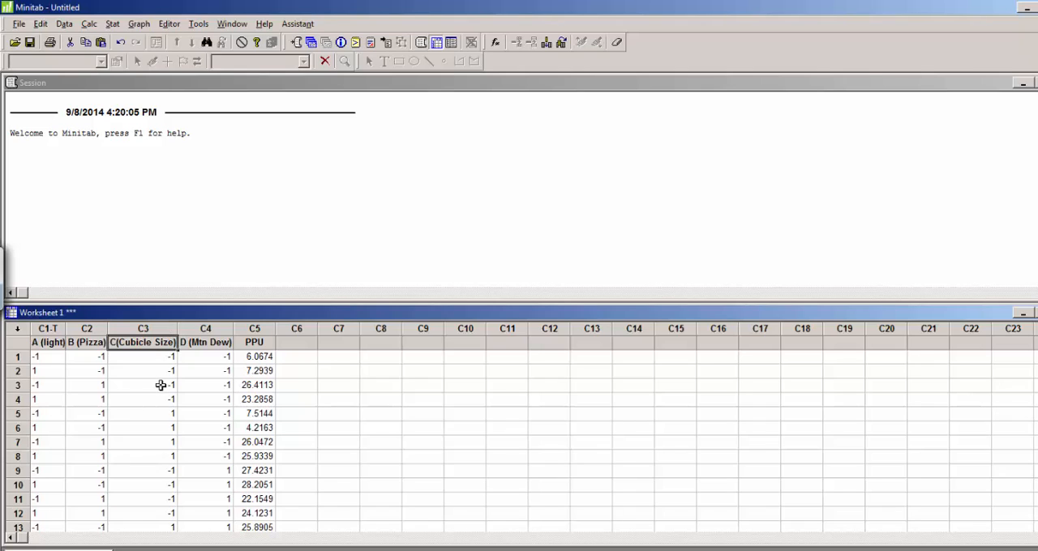
click(195, 344)
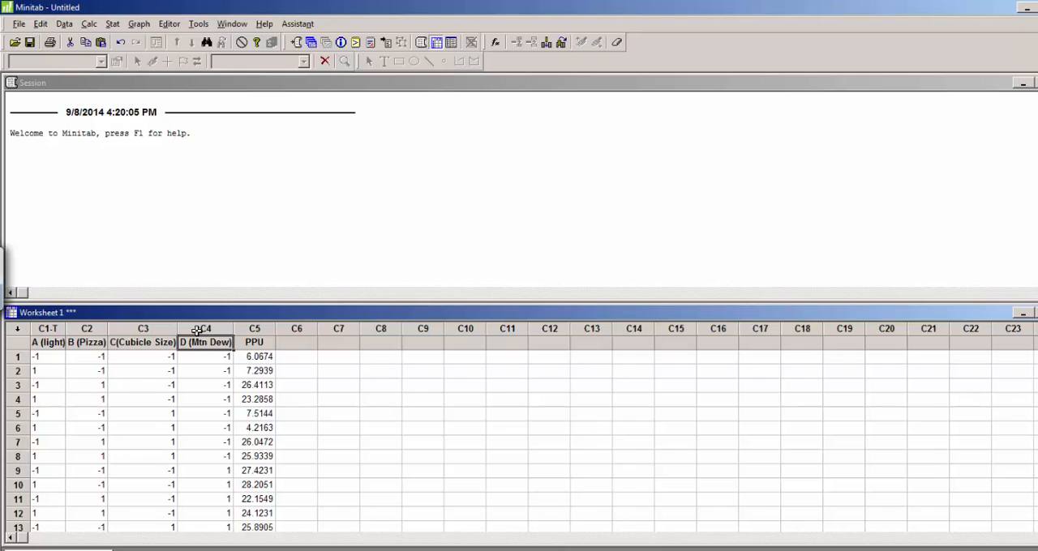
Step: Review the PPU response values down to the last run in the worksheet, ending back at the first rows
click(263, 343)
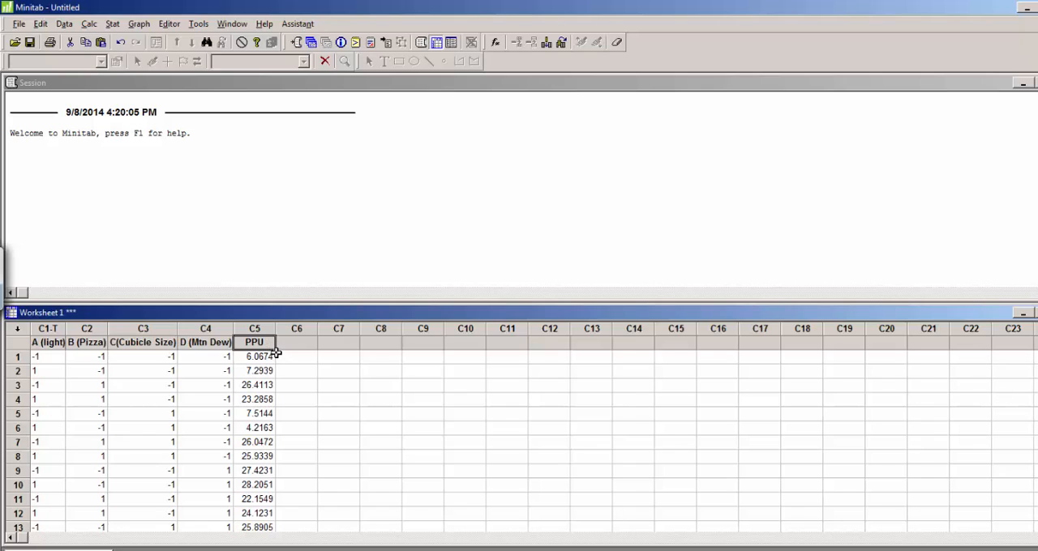
drag(258, 357, 259, 536)
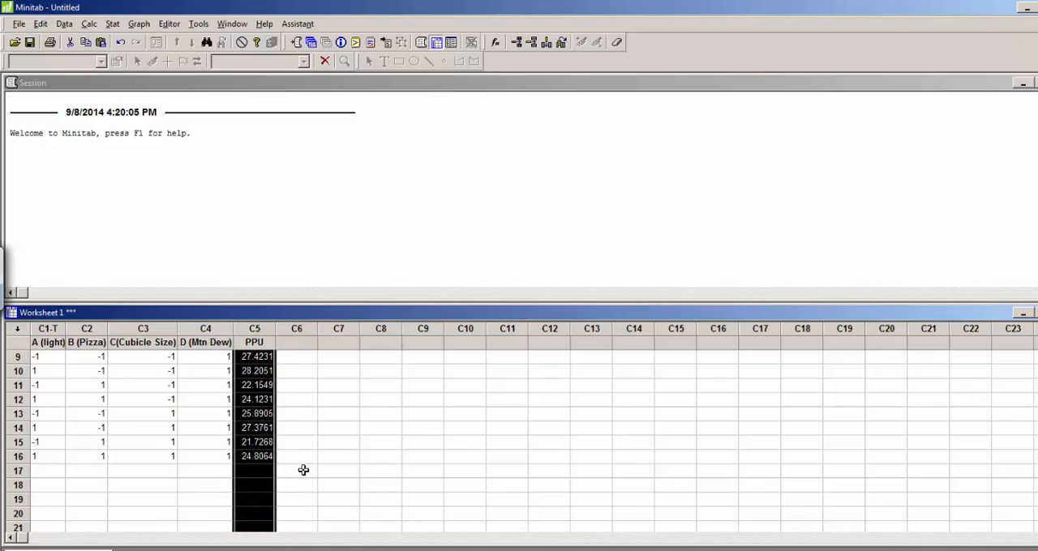
click(338, 442)
scroll(421, 401, up, 3)
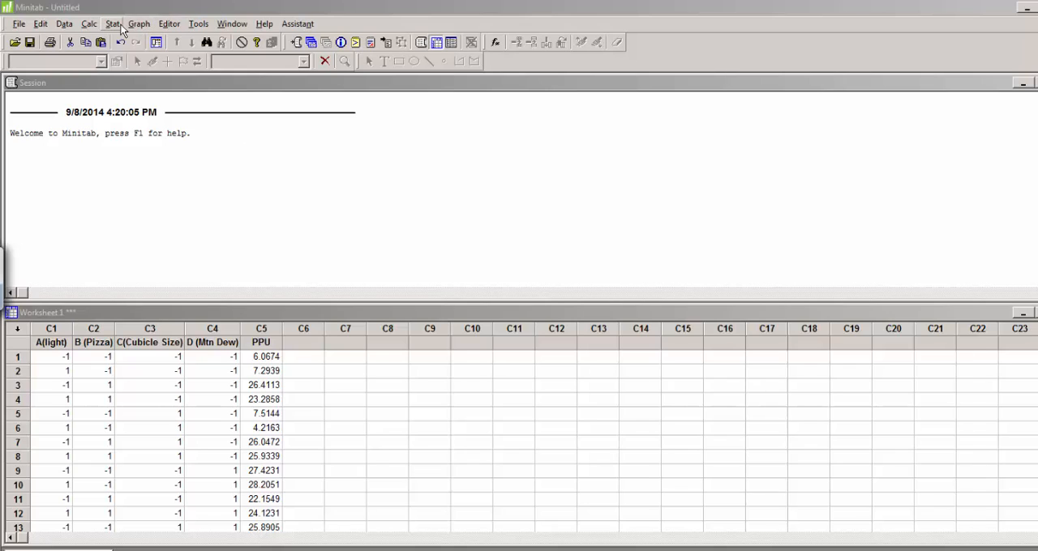
Step: Start Analyze Factorial Design, agree to define the design, and assign A(light) through D (Mtn Dew) as factors of the 2-level factorial
click(113, 24)
mouse_move(135, 93)
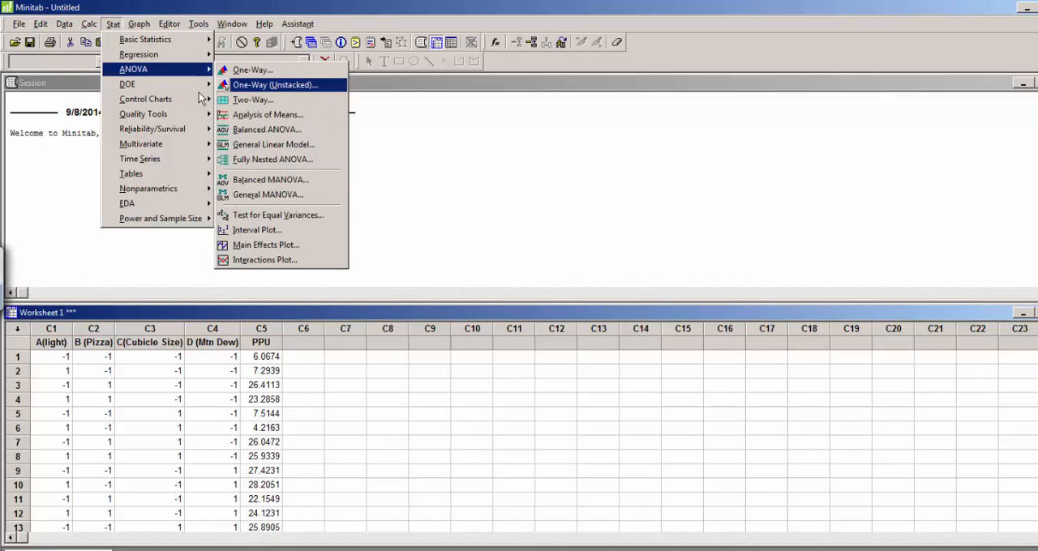
mouse_move(260, 85)
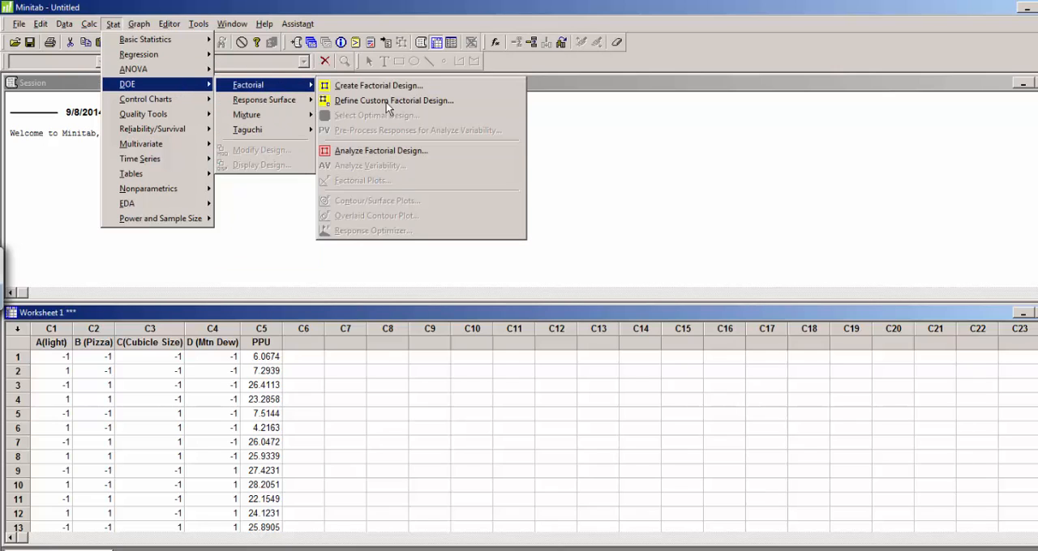
click(391, 152)
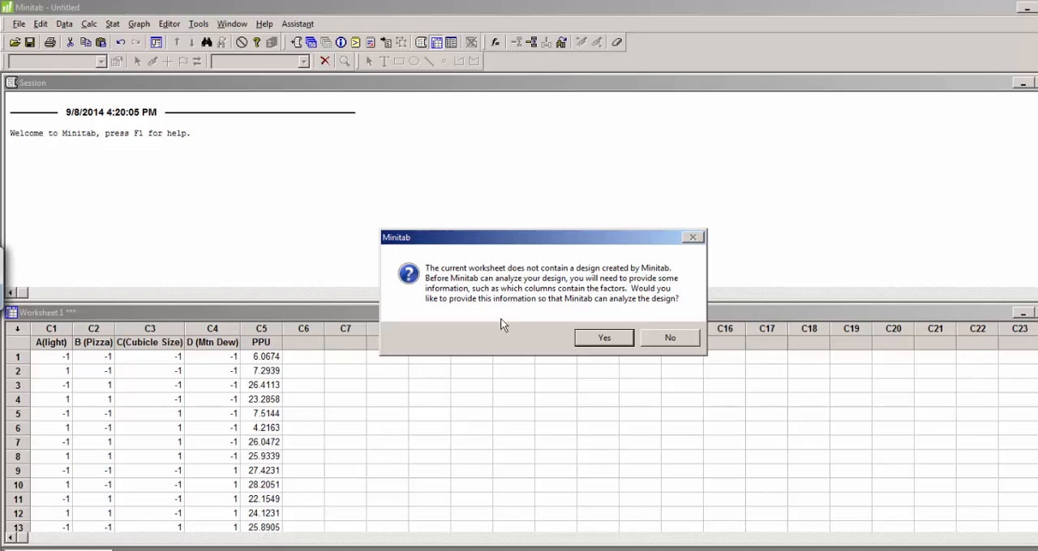
click(603, 338)
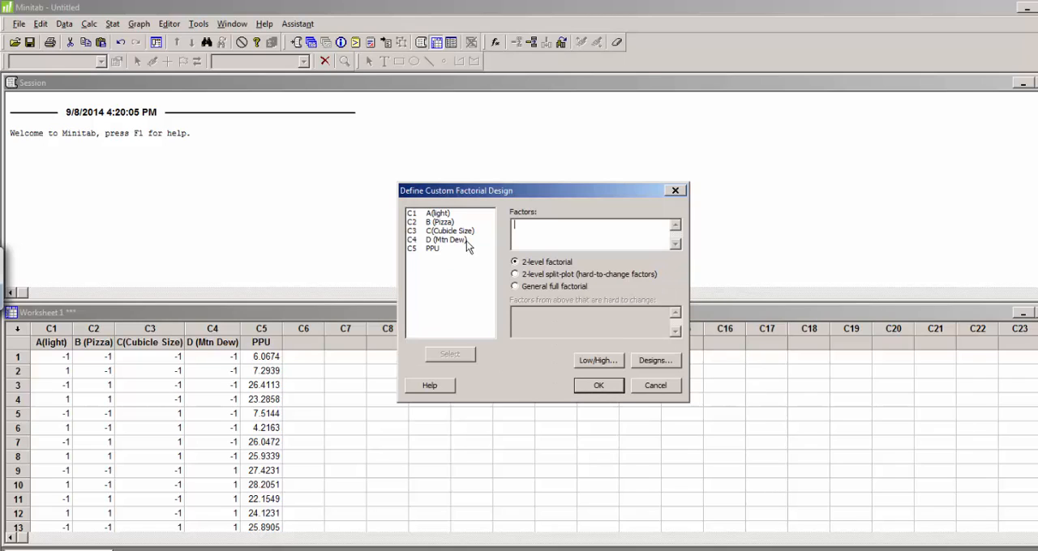
click(437, 213)
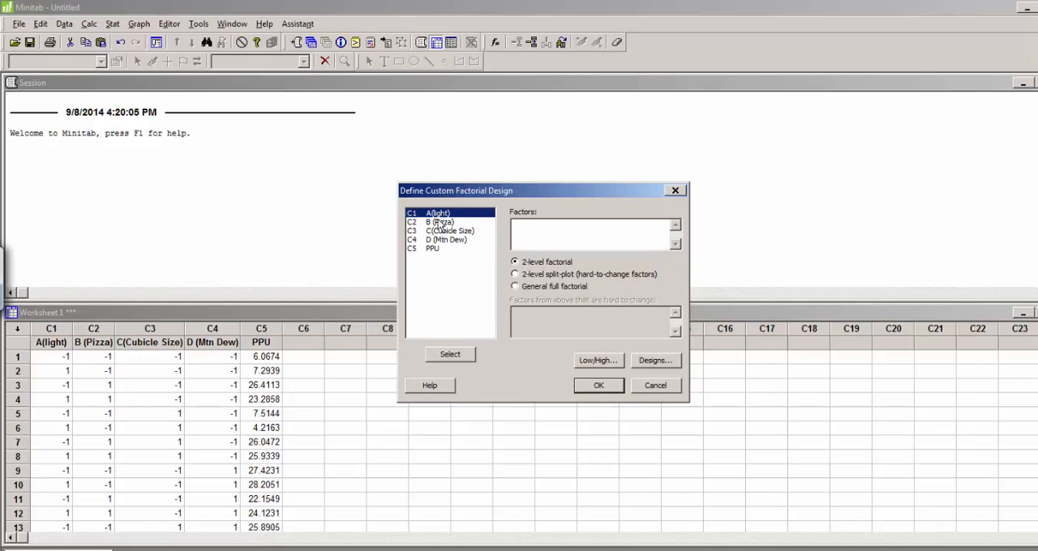
ctrl+click(440, 224)
shift+click(444, 240)
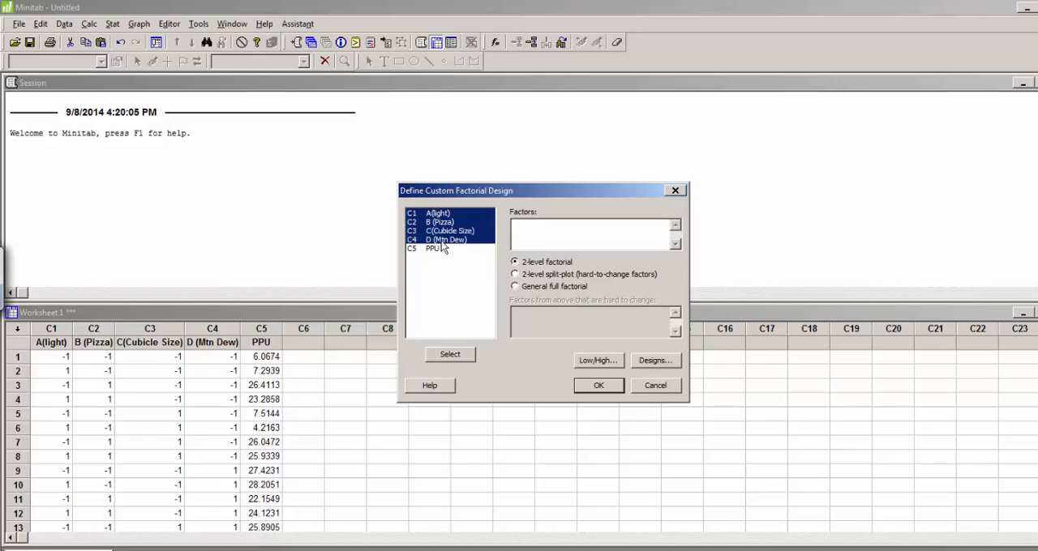
click(451, 354)
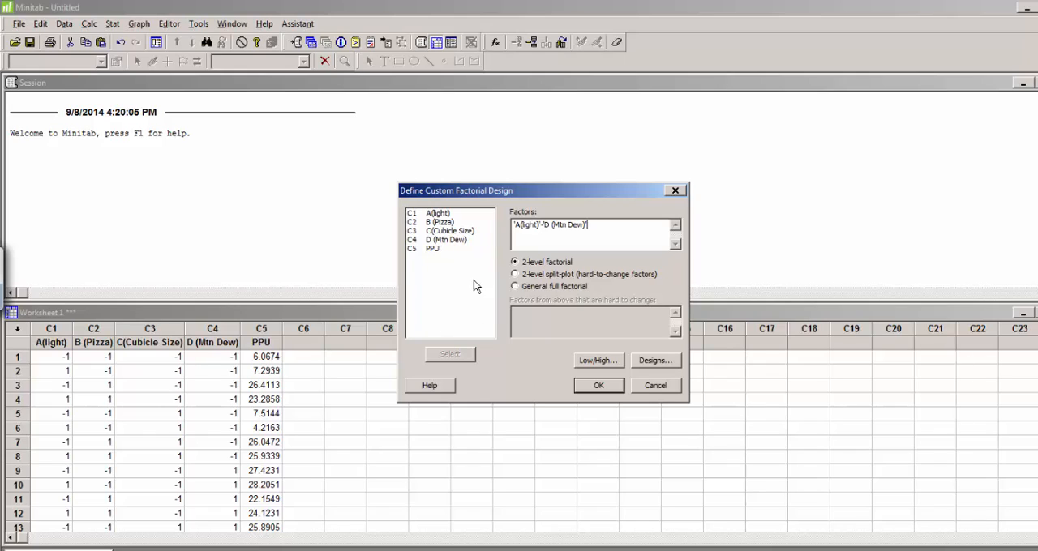
Step: Accept low -1 and high 1 for all four factors with uncoded worksheet data, and complete the custom design definition
click(589, 361)
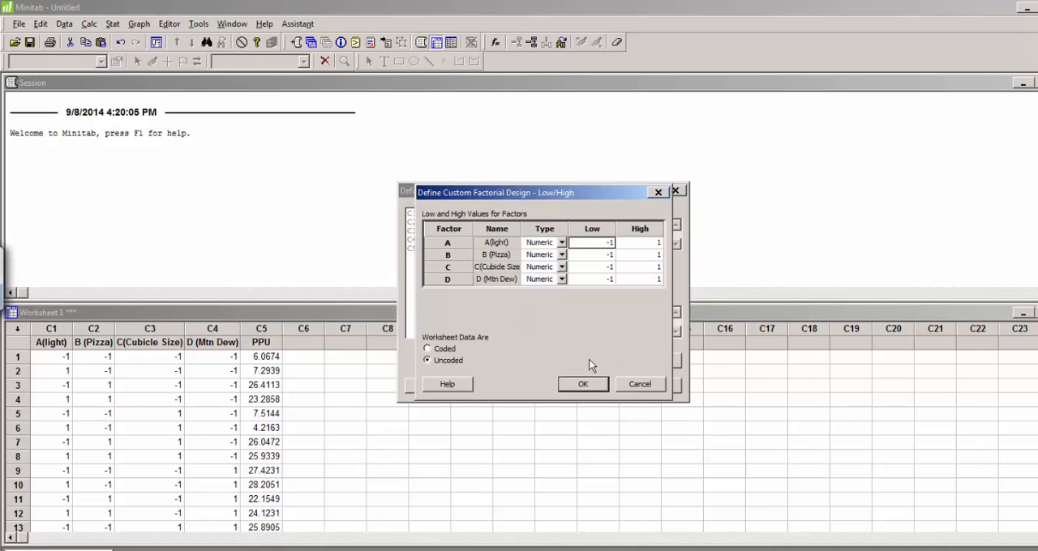
drag(585, 195, 658, 207)
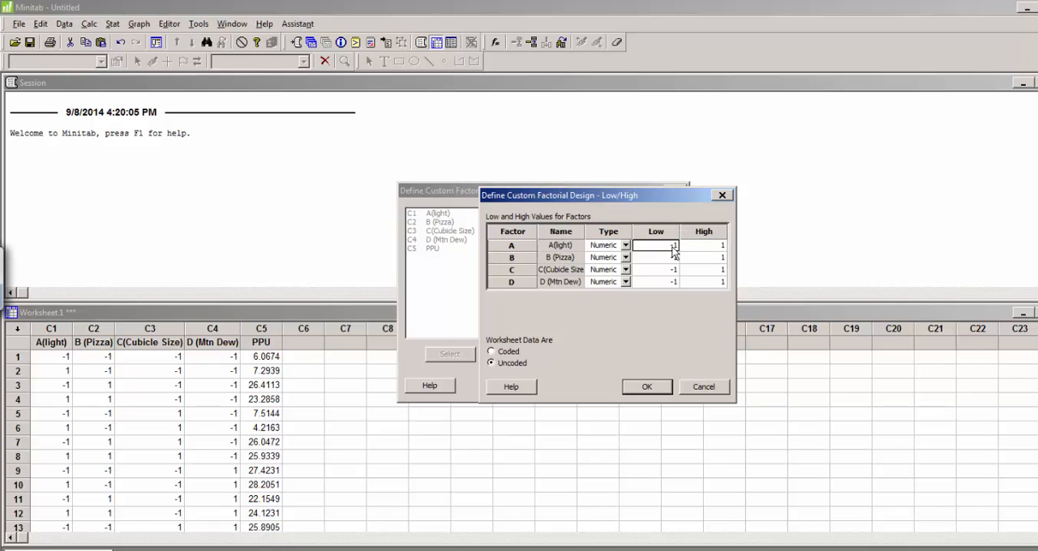
click(647, 388)
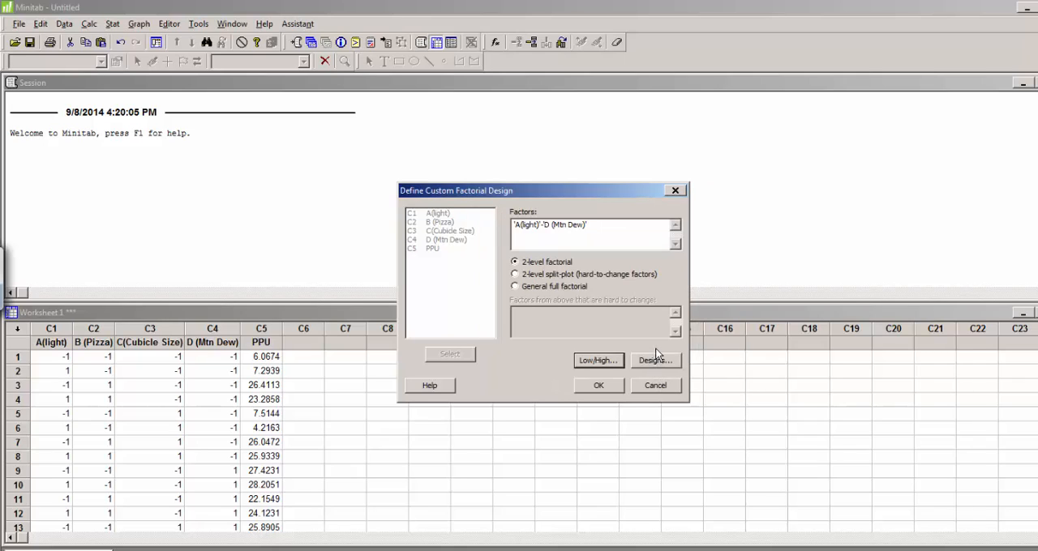
click(599, 386)
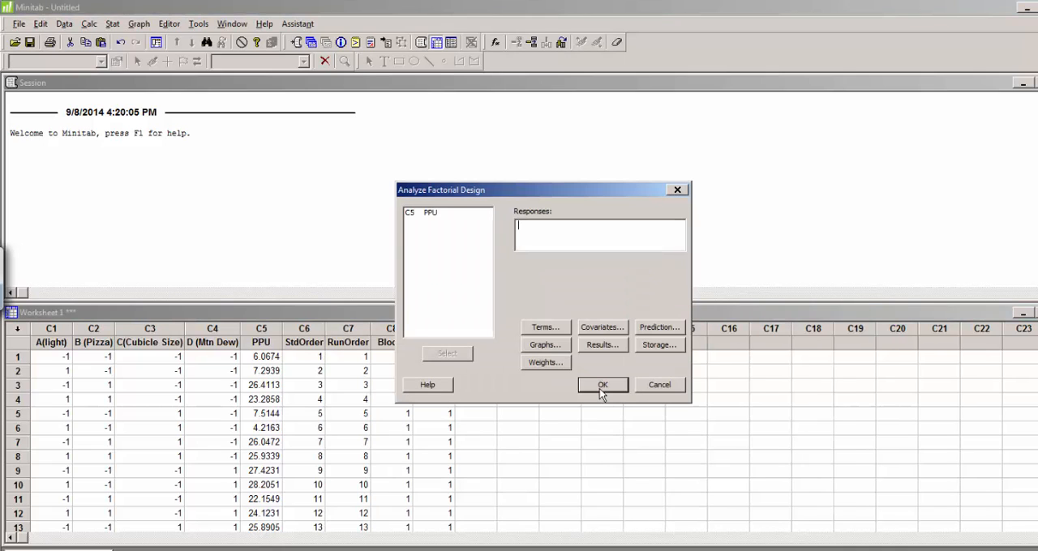
Step: Set PPU as the response and include terms in the model up through order 2
click(422, 216)
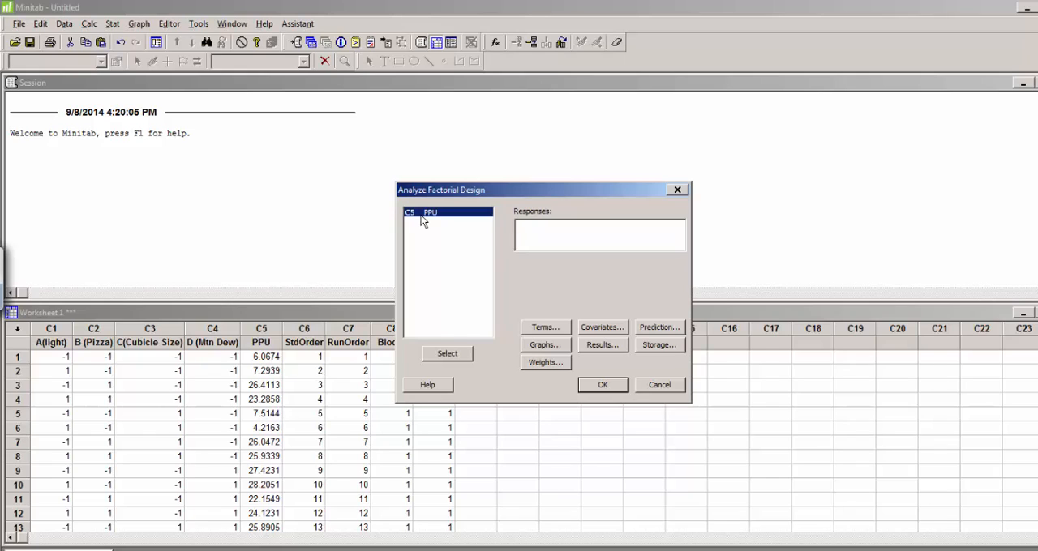
double_click(427, 215)
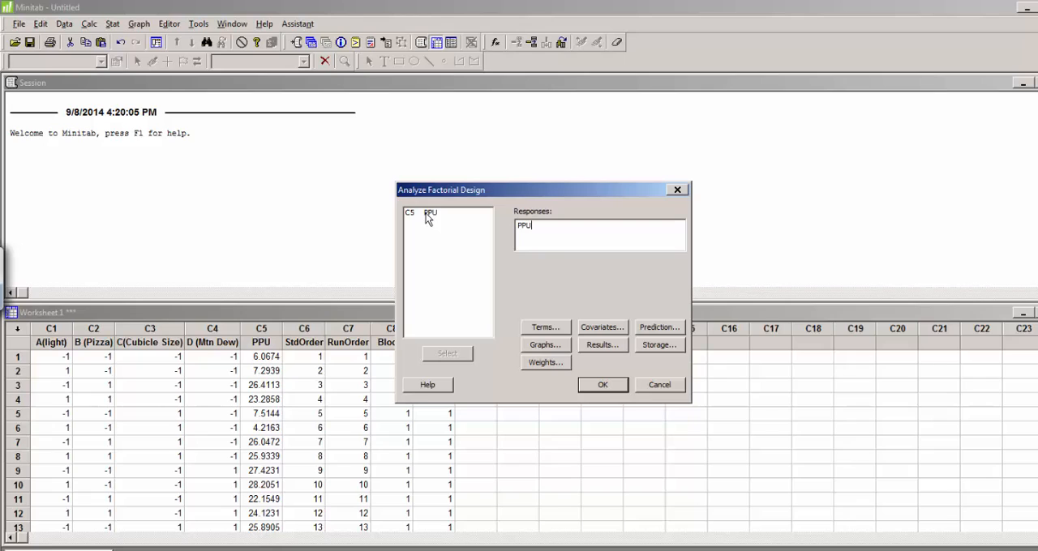
click(557, 329)
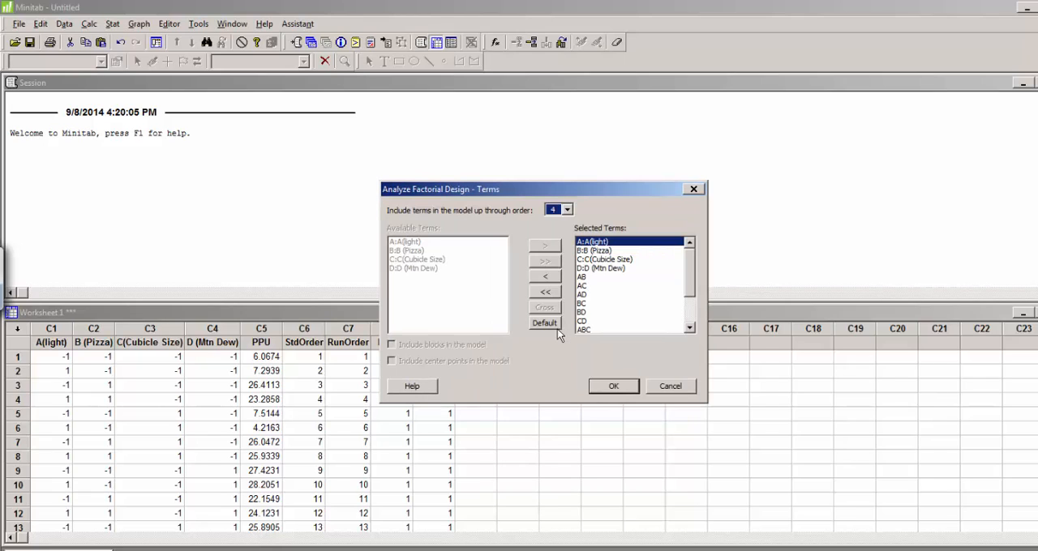
click(567, 210)
click(552, 231)
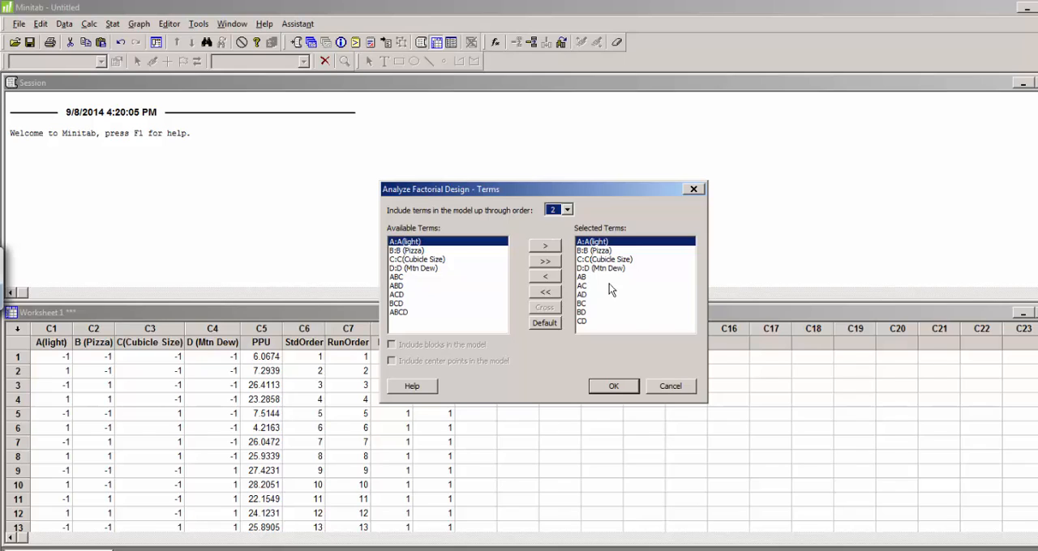
click(616, 387)
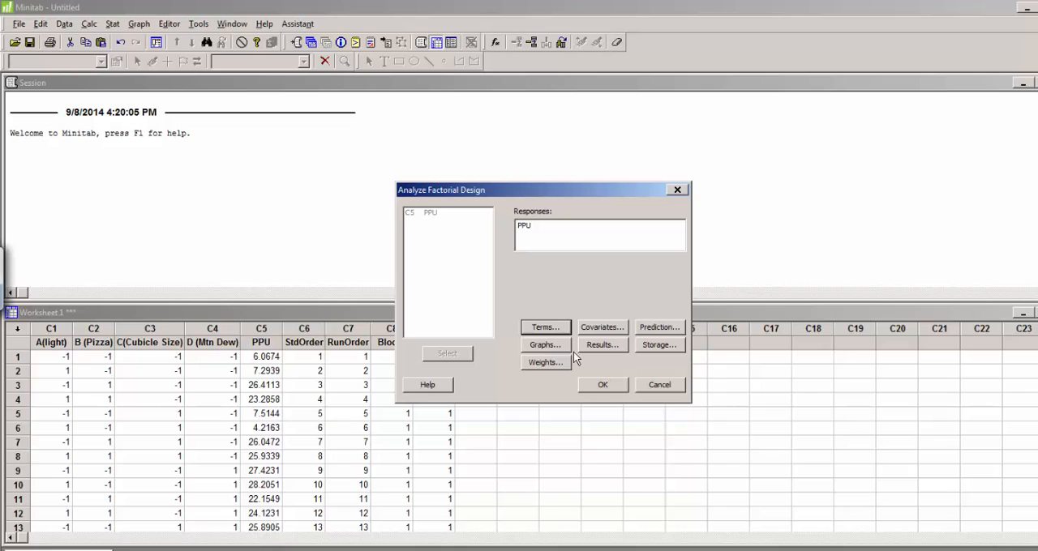
Step: Run the factorial analysis with a Normal effects plot at alpha 0.05, and move the plot window clear of the session output
click(544, 345)
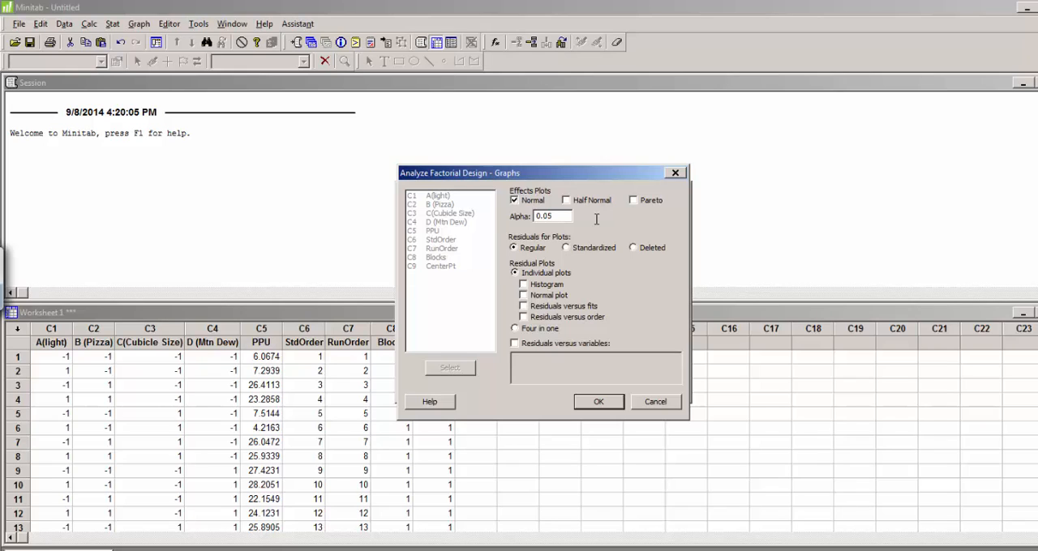
click(603, 402)
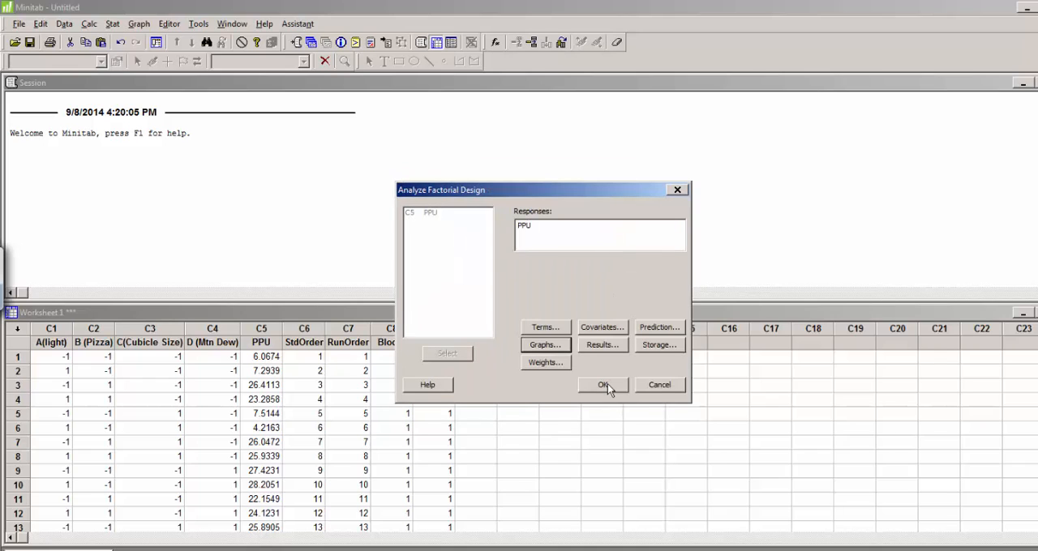
click(604, 384)
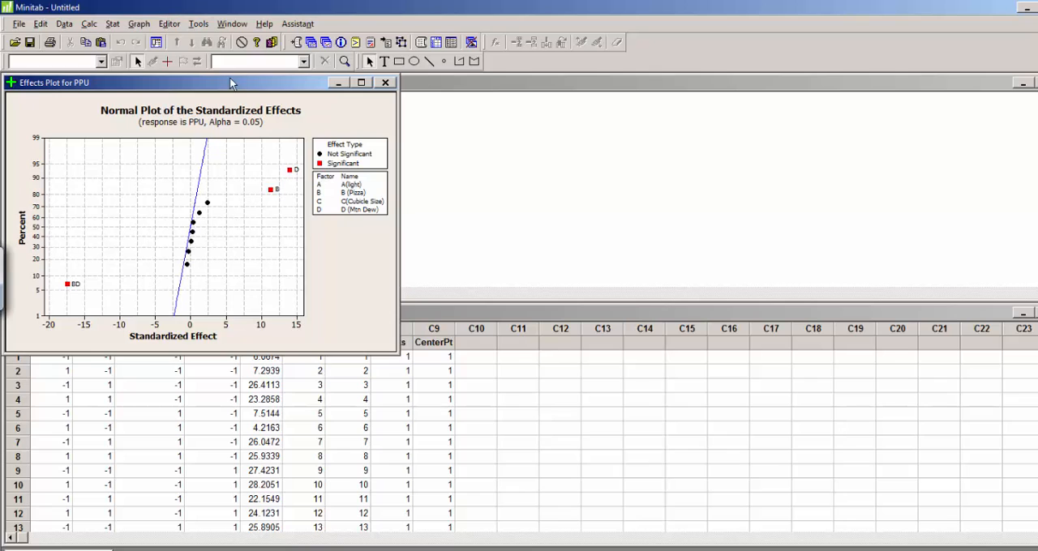
drag(214, 82, 727, 92)
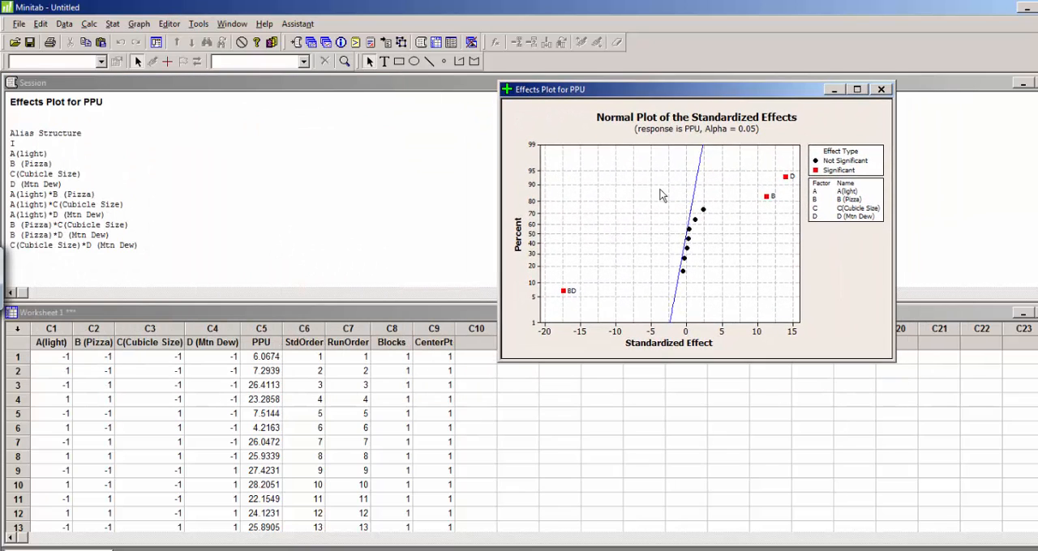
Step: Examine the estimated effects and coefficients for PPU in the session output
click(11, 195)
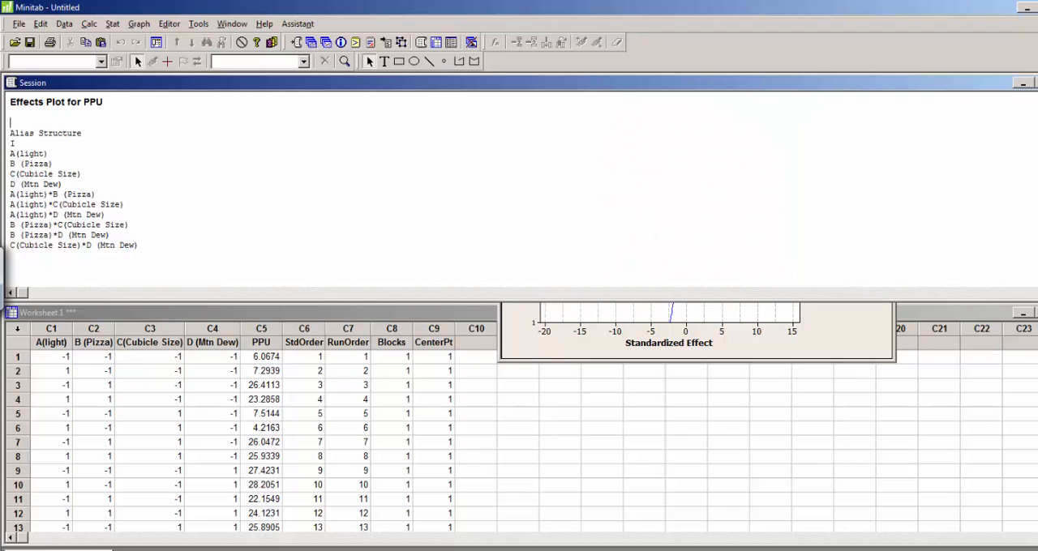
scroll(519, 195, up, 20)
click(706, 161)
scroll(707, 161, down, 1)
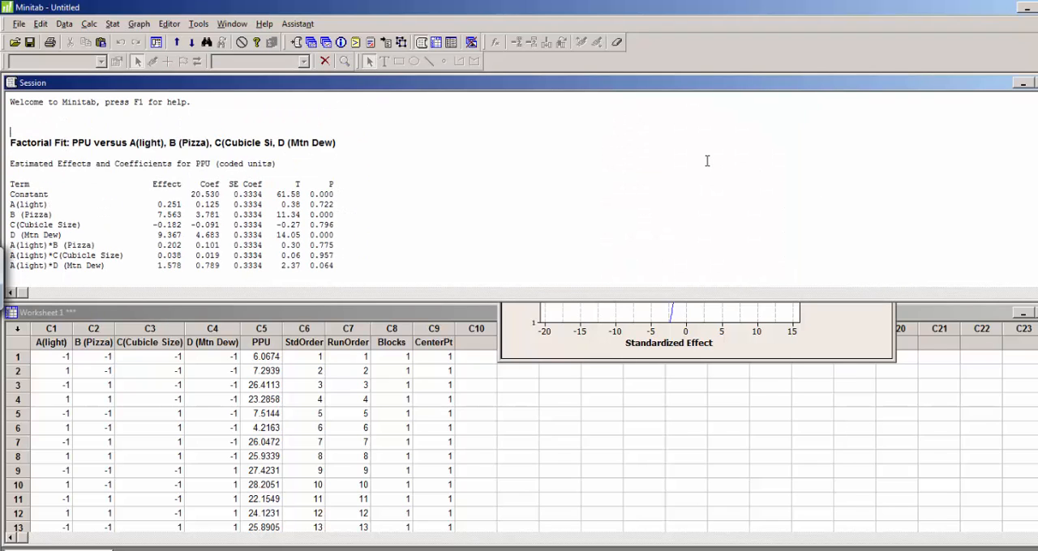
scroll(707, 161, down, 2)
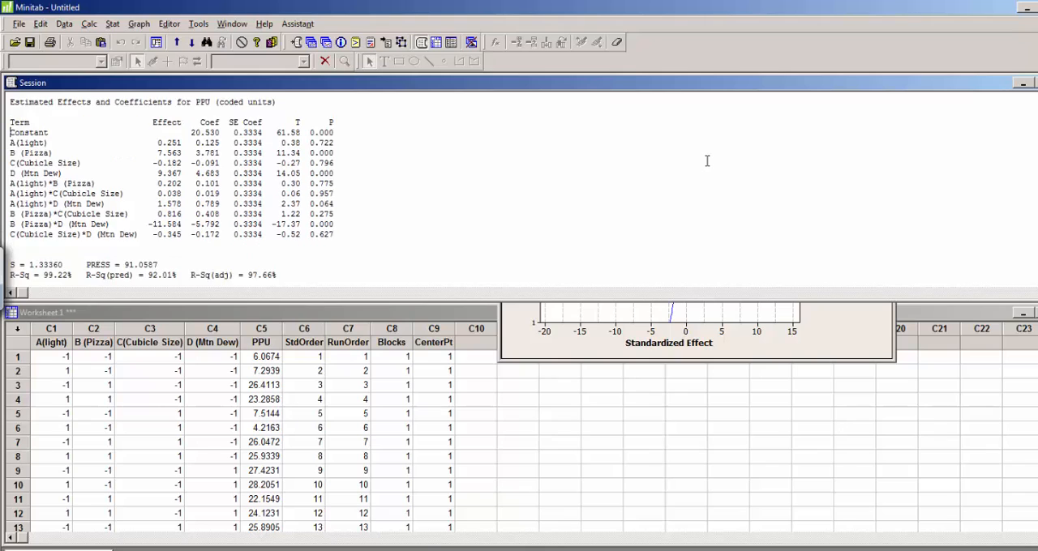
scroll(707, 161, up, 1)
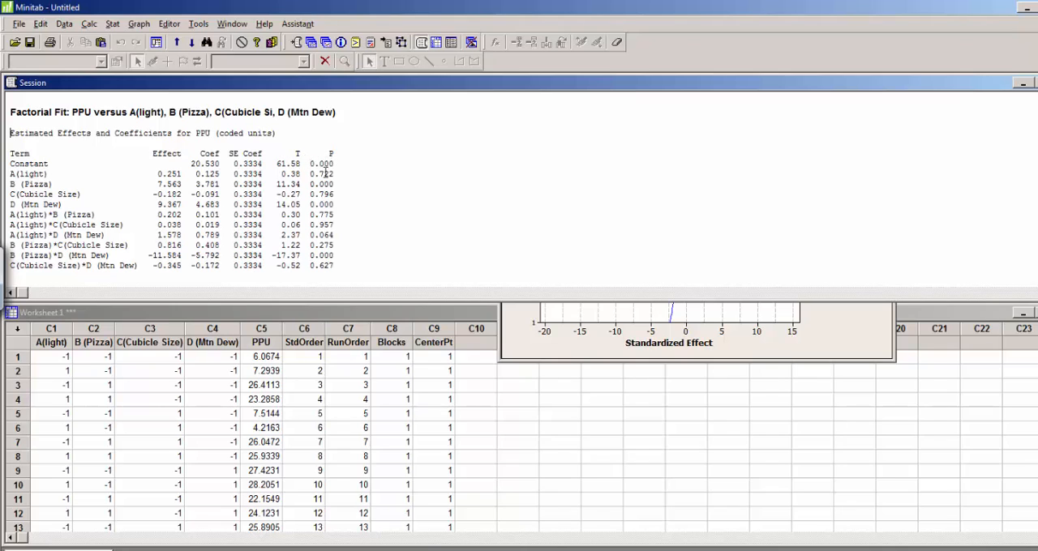
Step: Highlight P values in the factorial fit table, including the one for D (Mtn Dew), to review which terms are significant
drag(309, 163, 334, 250)
click(330, 215)
drag(305, 163, 343, 203)
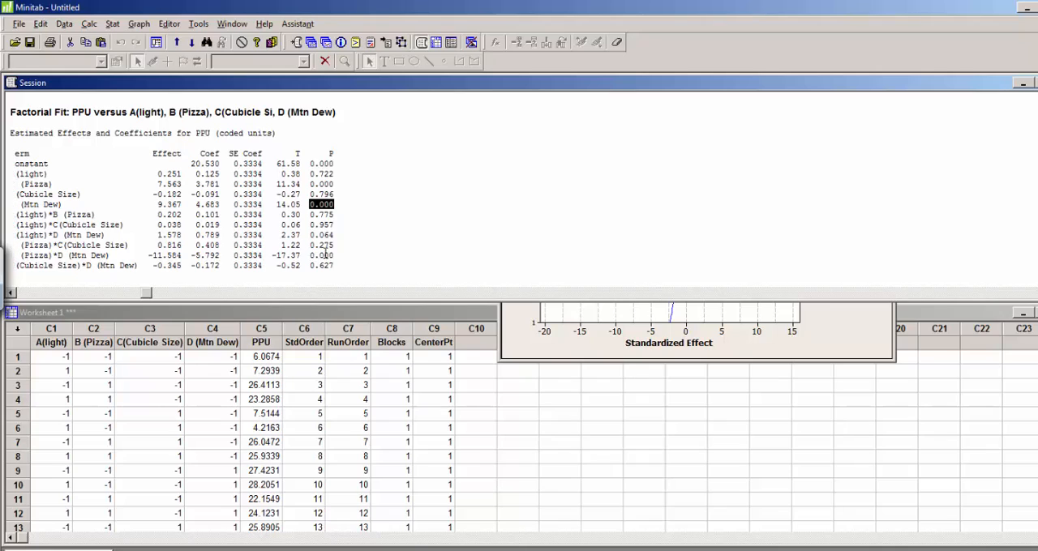
Step: Highlight the P value of the B (Pizza)*D (Mtn Dew) interaction and bring the effects plot into view beside the session table for comparison
drag(309, 255, 350, 256)
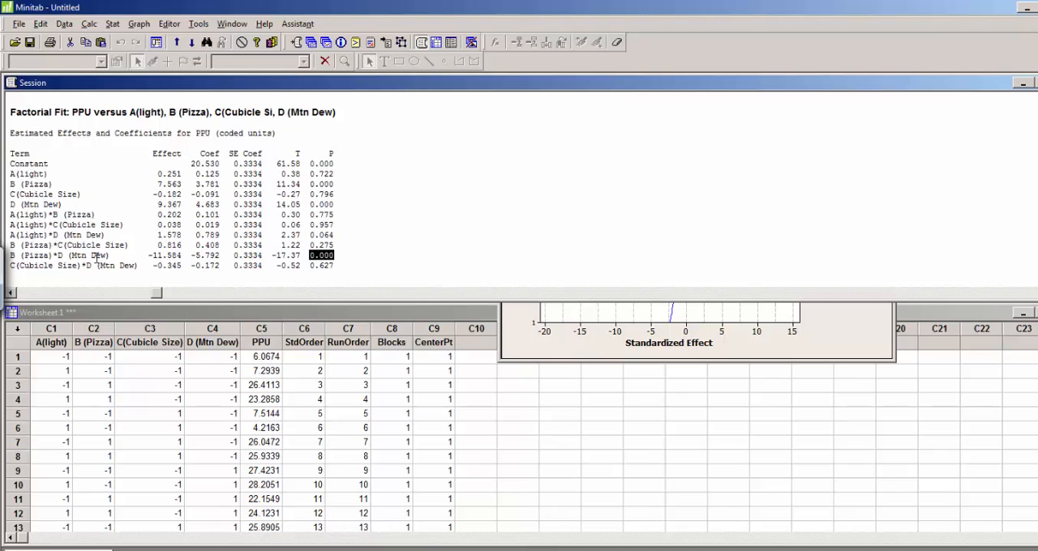
click(378, 258)
click(532, 337)
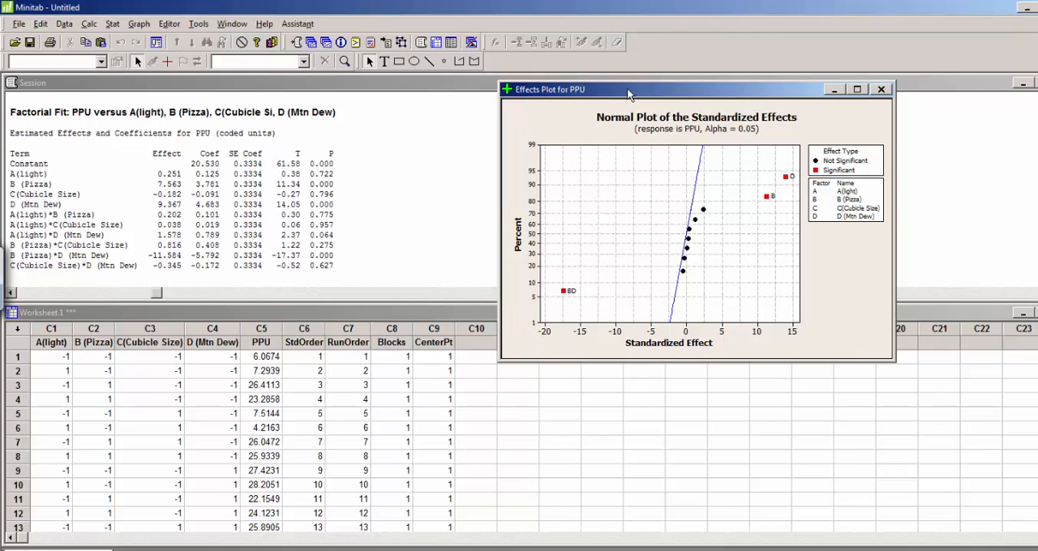
drag(638, 94, 560, 89)
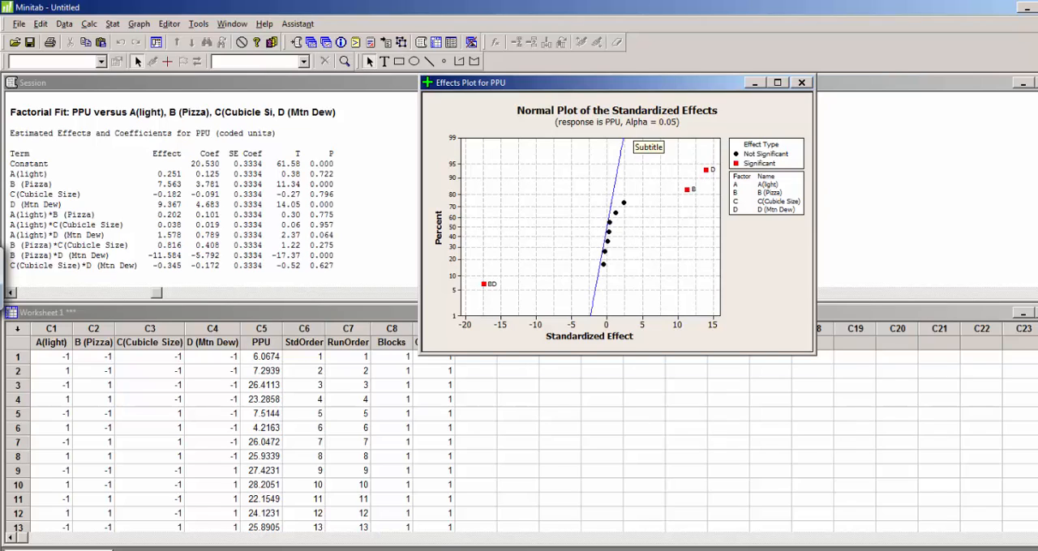
click(846, 549)
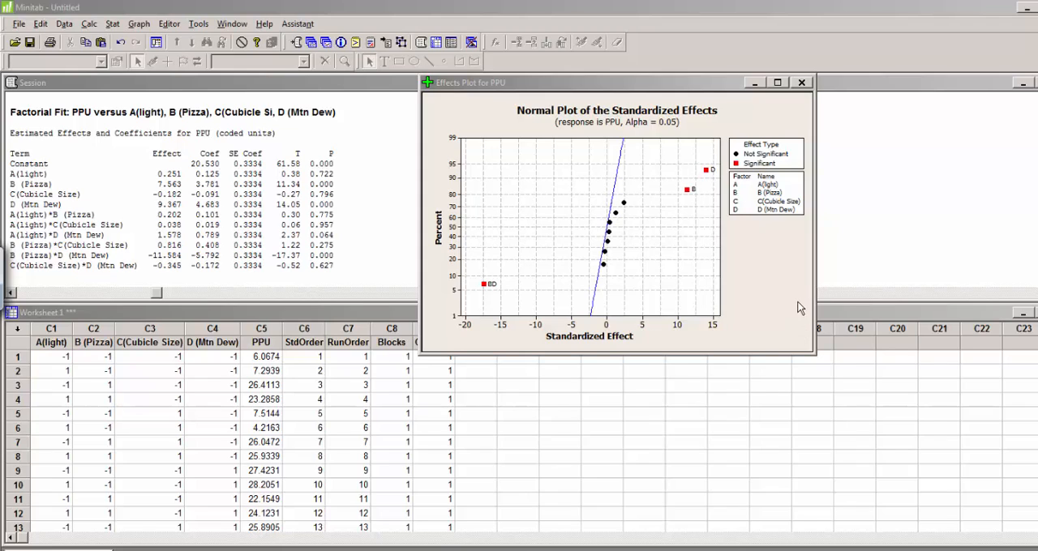
drag(693, 82, 756, 104)
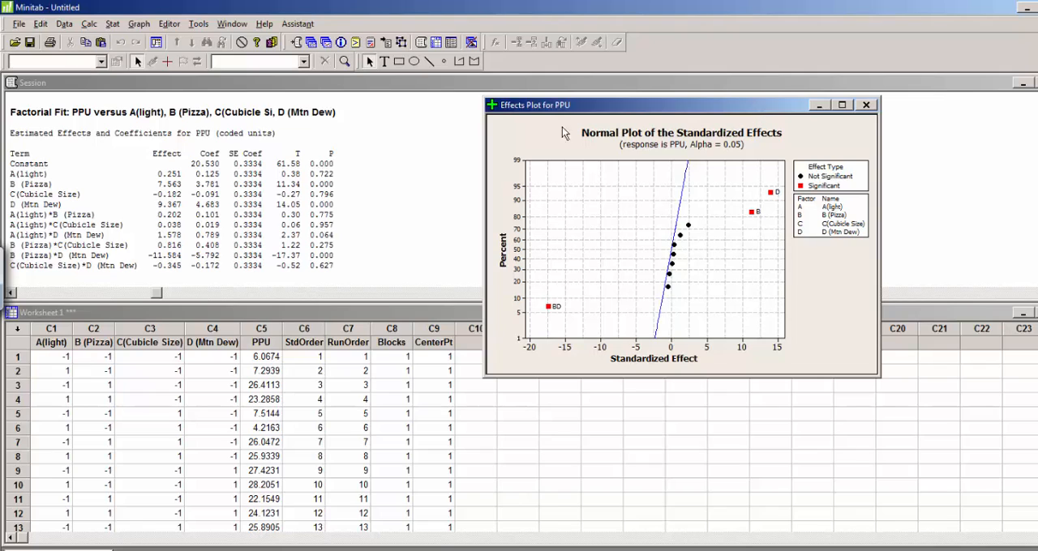
Step: Start factorial plots for the design, enable the interaction plot, and open its setup
click(113, 23)
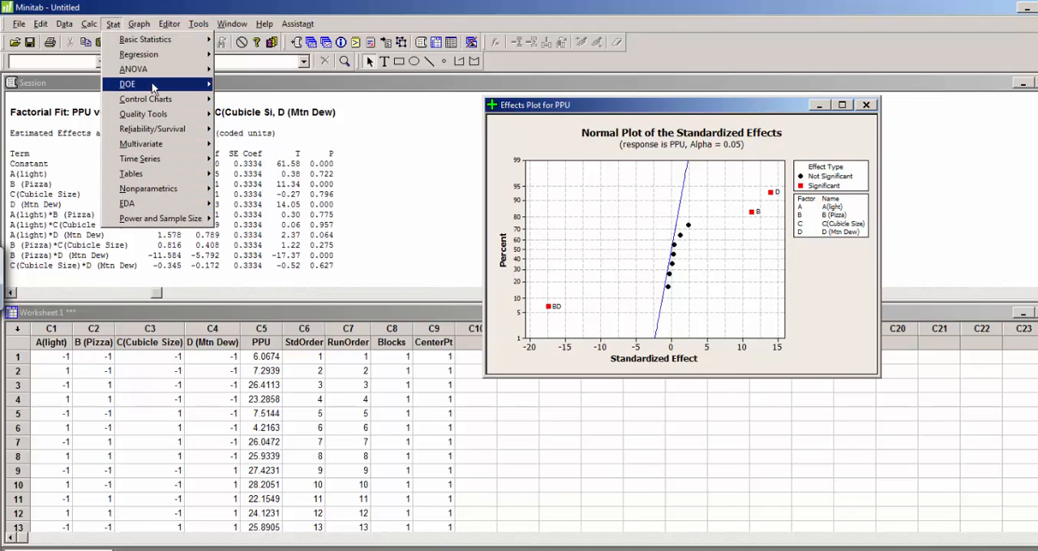
mouse_move(154, 84)
mouse_move(284, 89)
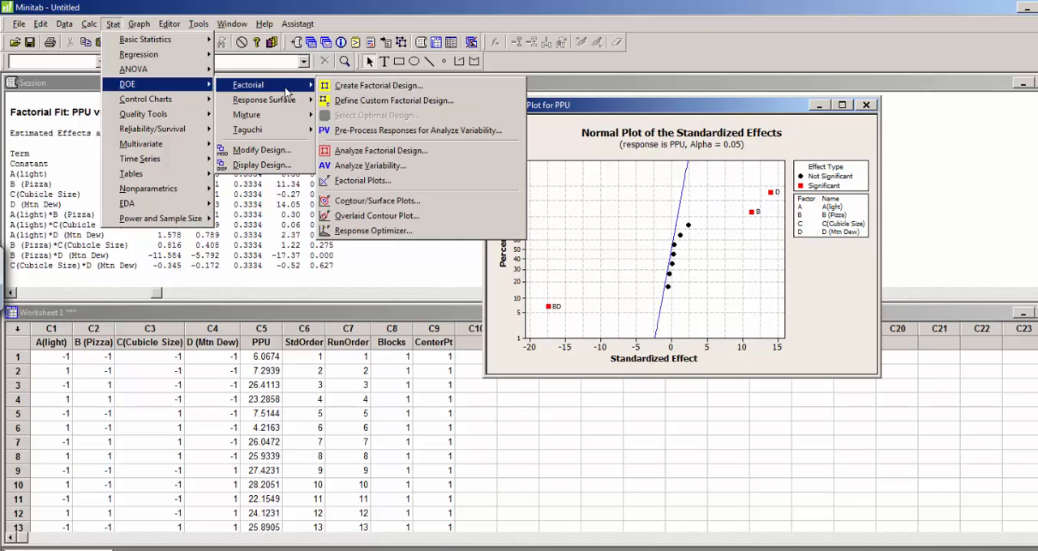
click(353, 180)
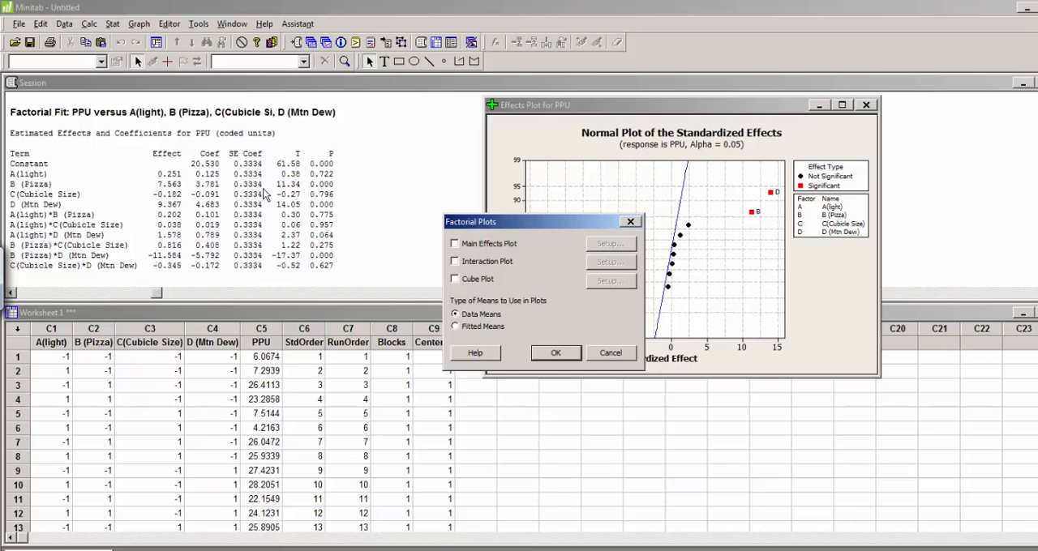
click(455, 261)
click(619, 262)
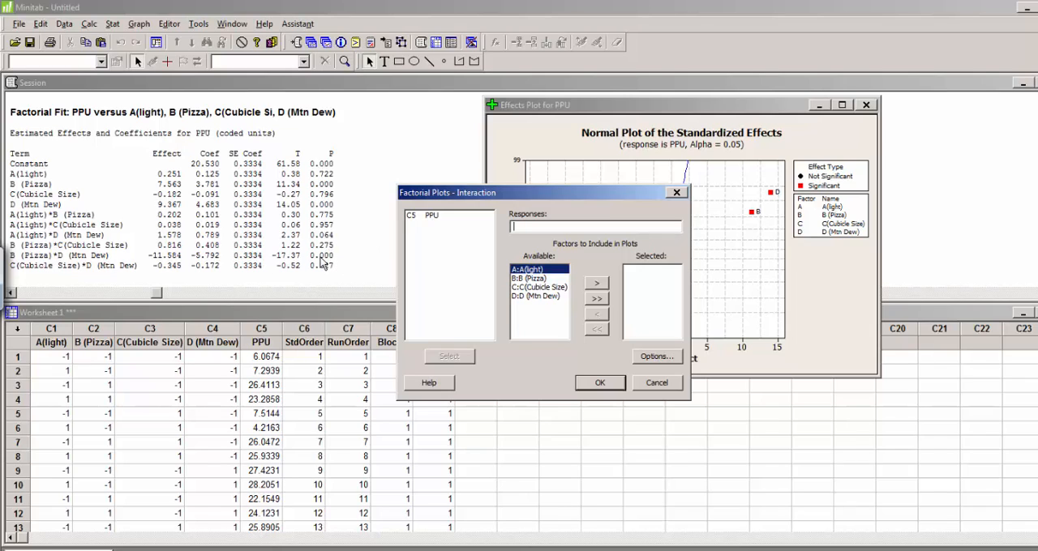
Step: Set up the interaction plot with factors B (Pizza) and D (Mtn Dew) and PPU as the response
click(536, 280)
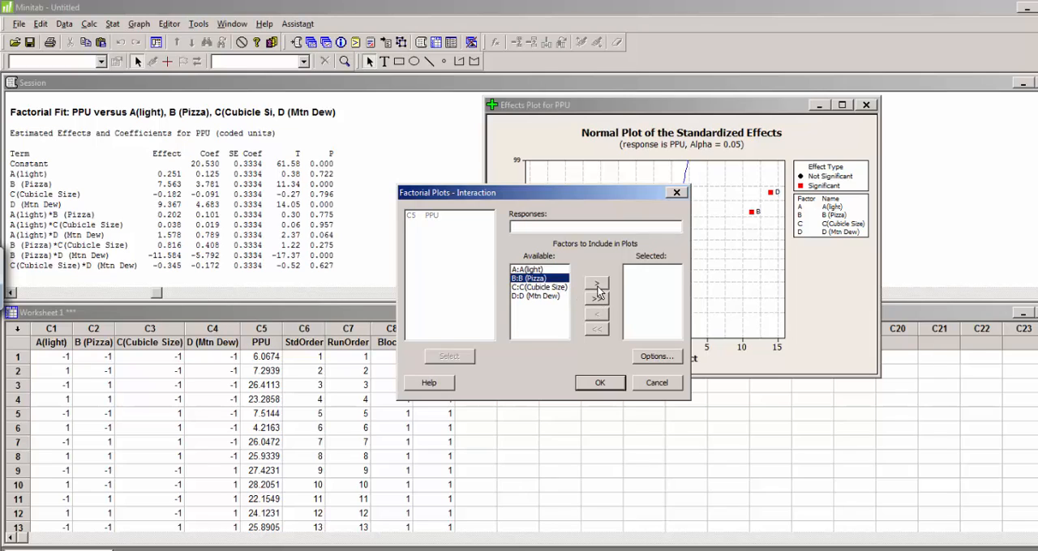
click(597, 289)
click(547, 296)
click(599, 288)
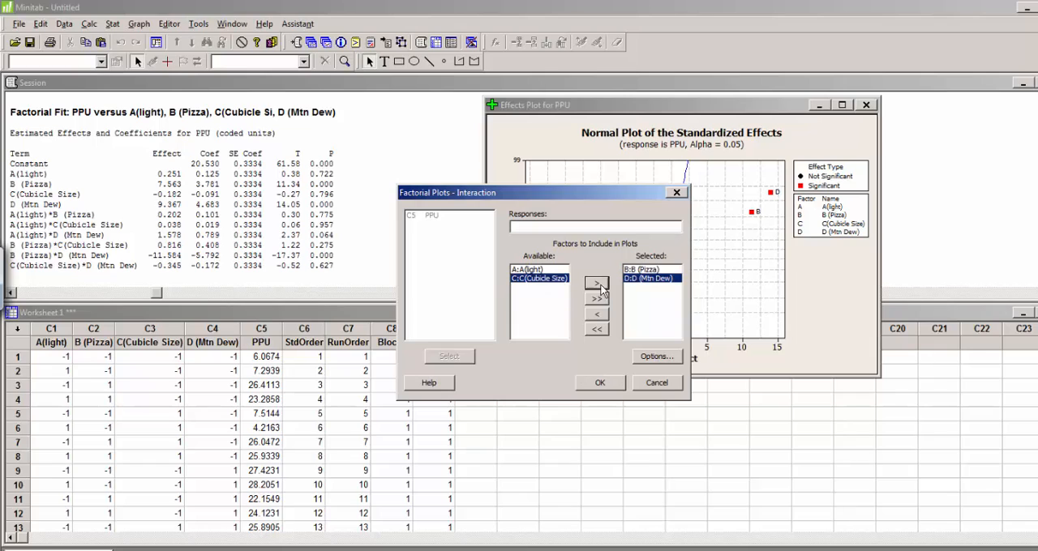
click(528, 226)
click(444, 216)
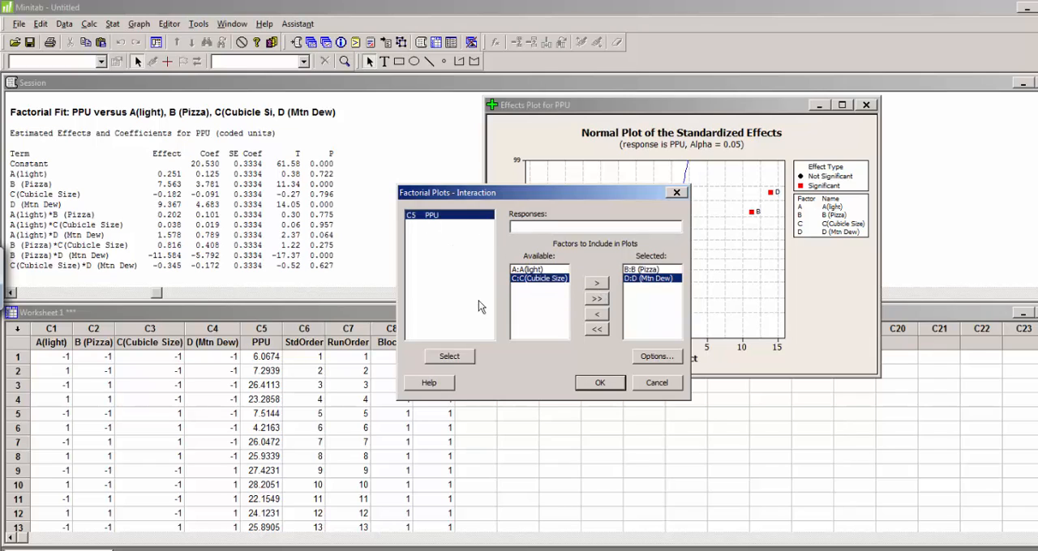
click(456, 357)
click(599, 387)
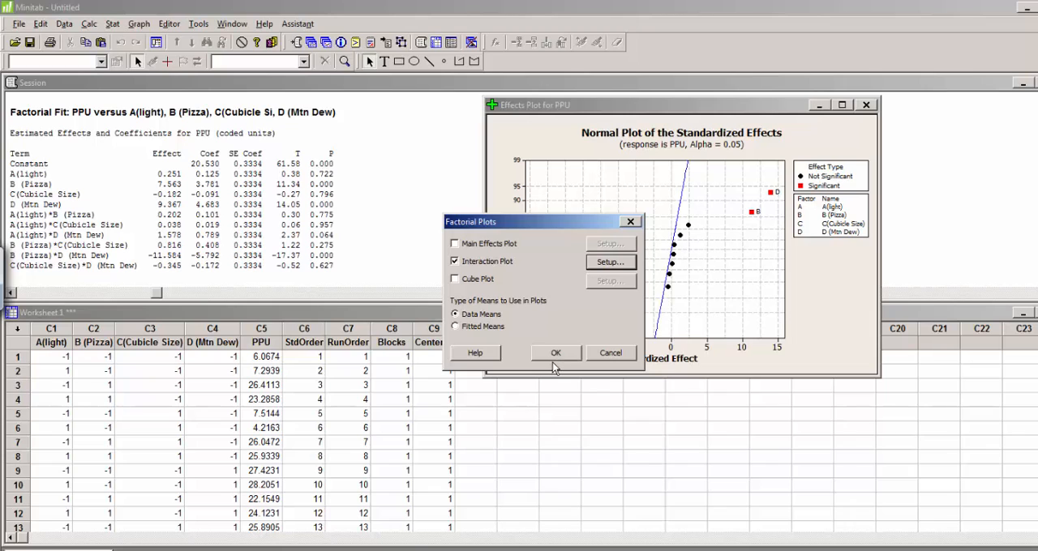
Step: Generate the Pizza by Mtn Dew interaction plot using data means, and move its window clear of the session output
click(553, 361)
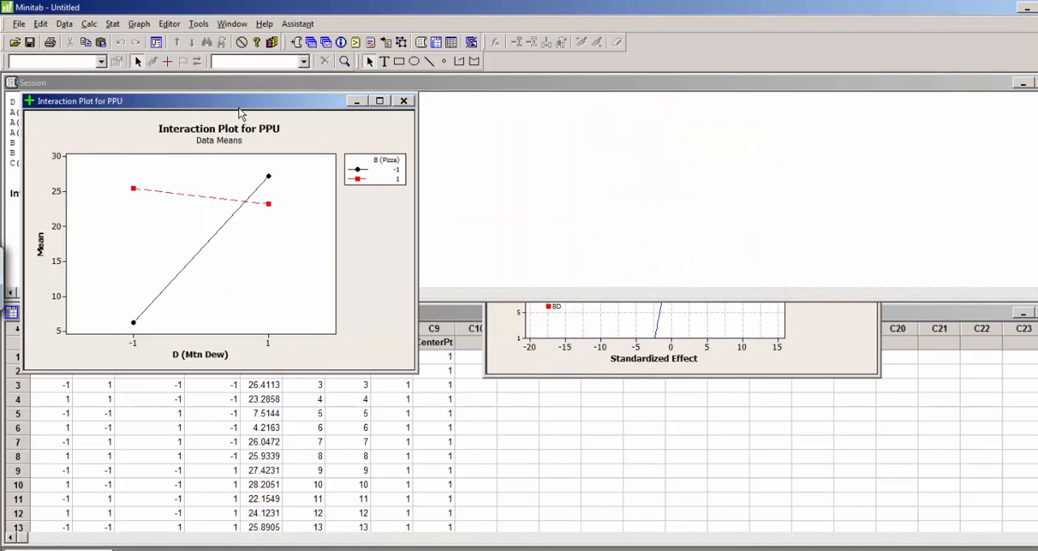
drag(240, 113, 677, 112)
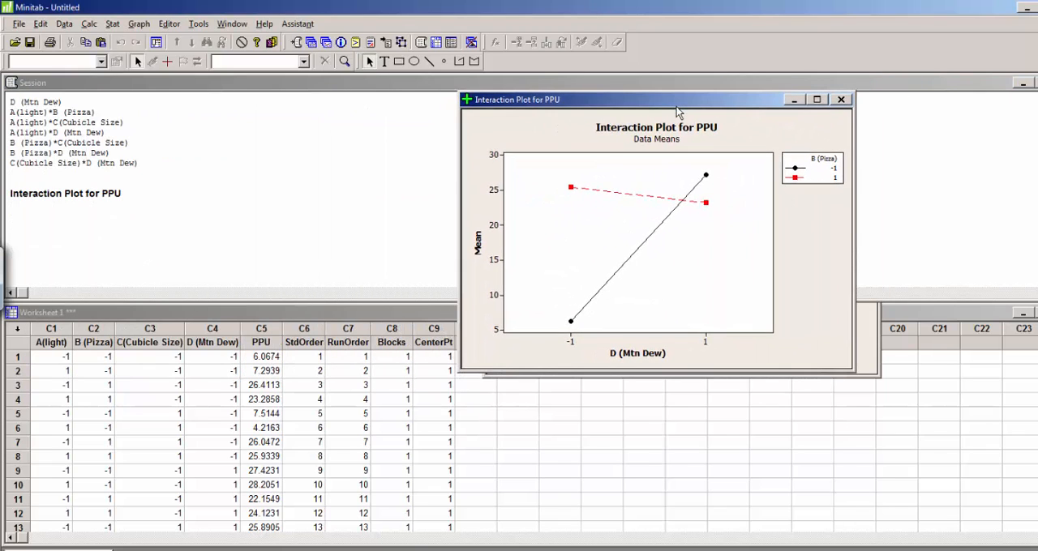